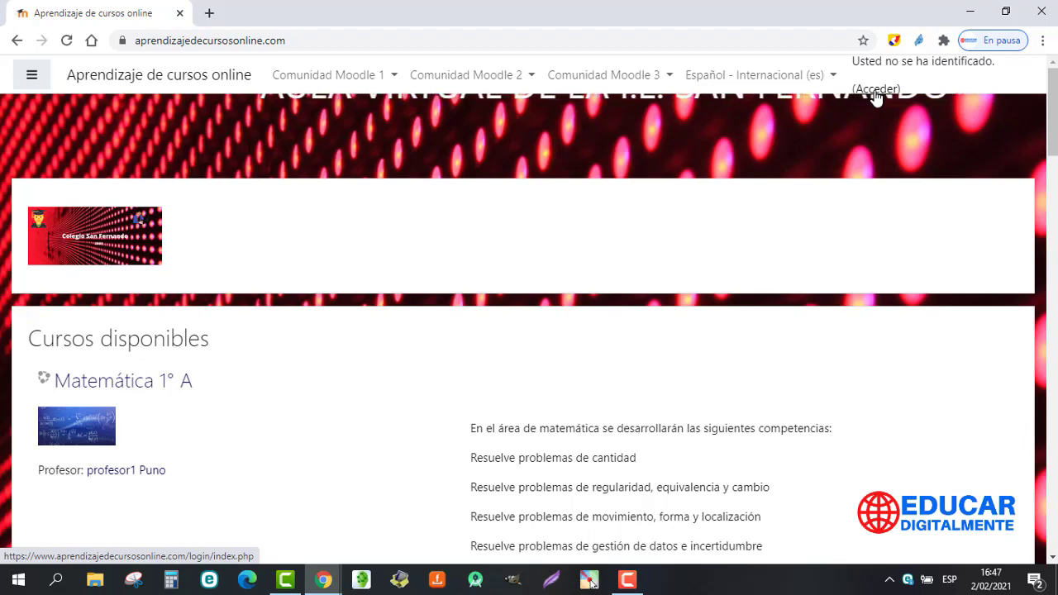
# Log in to the virtual classroom with the teacher account and open the Comunicación 1° A course in editing mode
pyautogui.click(876, 90)
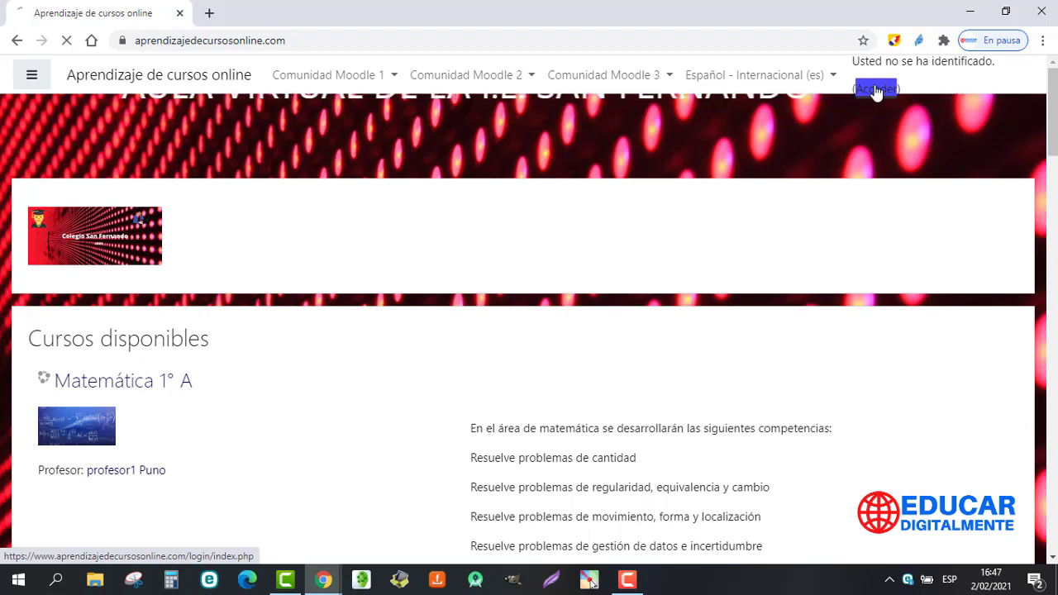
pyautogui.click(425, 504)
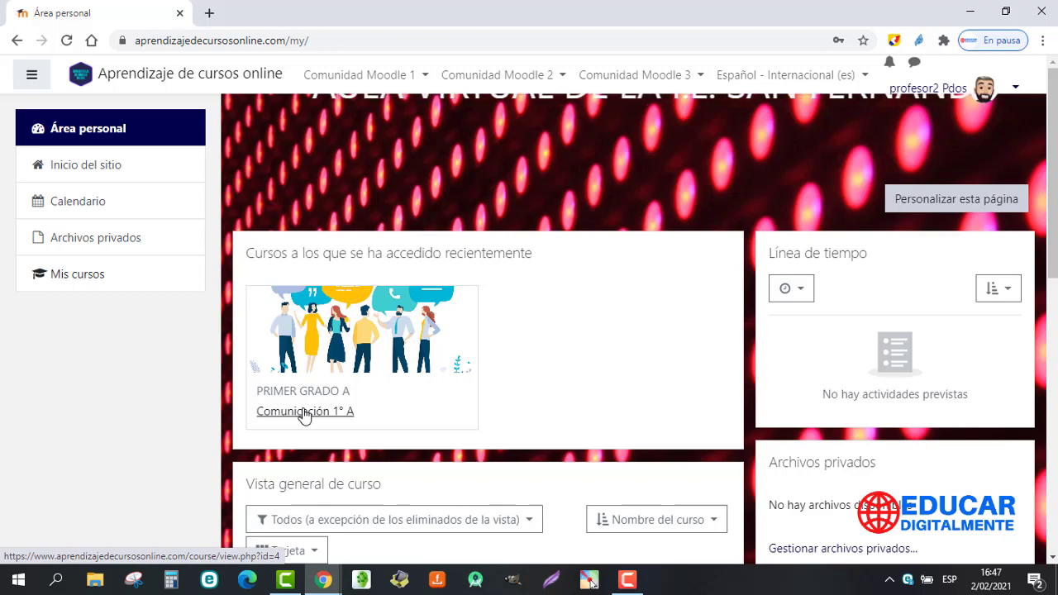
pyautogui.click(305, 413)
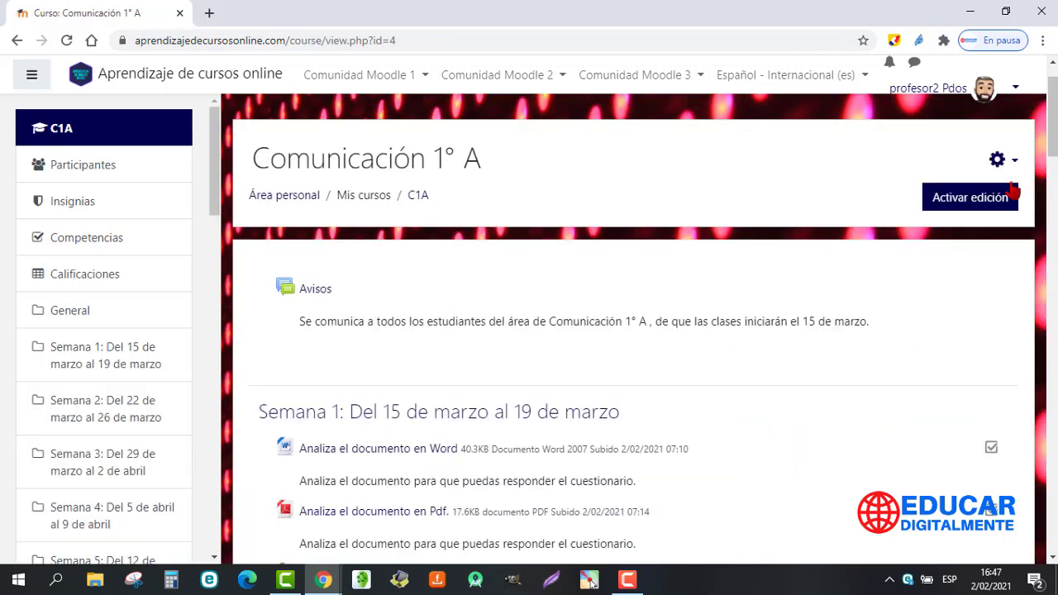
pyautogui.click(967, 203)
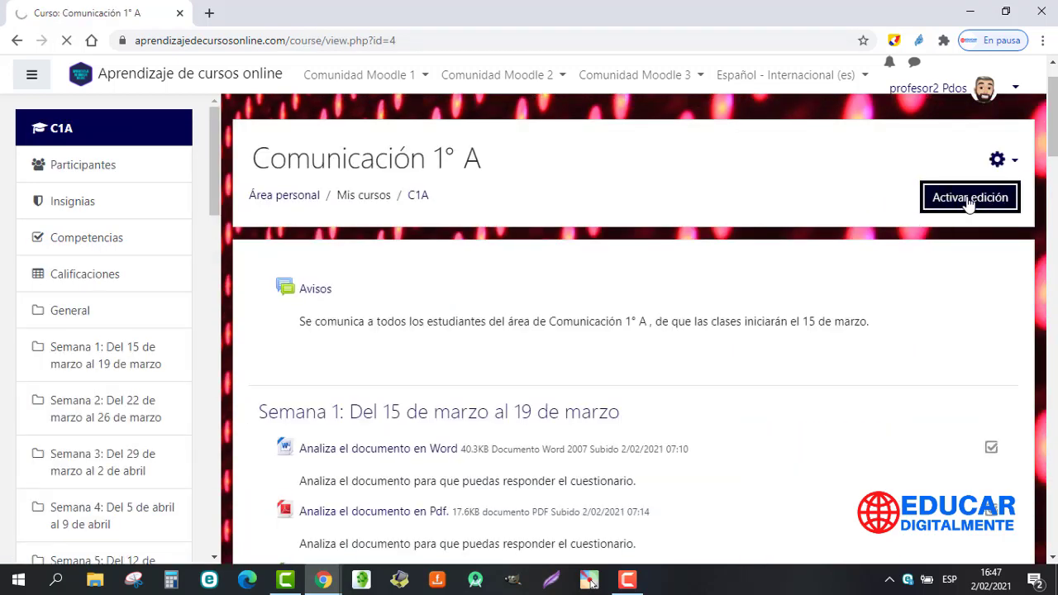
# Start adding a Carpeta resource to the section Semana 1: Del 15 de marzo al 19 de marzo
pyautogui.scroll(-4, 841, 445)
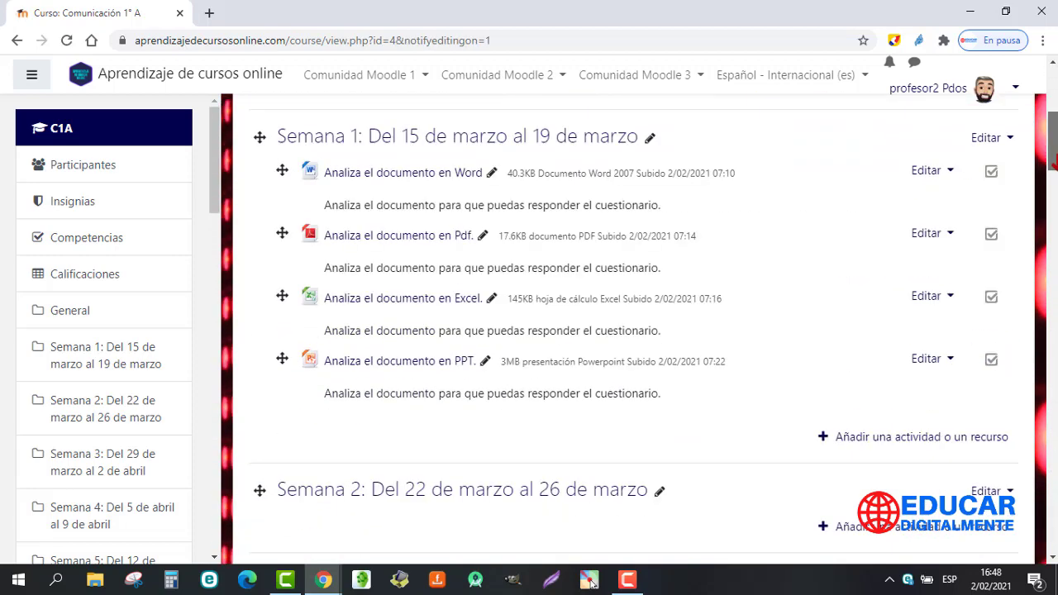
pyautogui.click(850, 438)
pyautogui.click(403, 174)
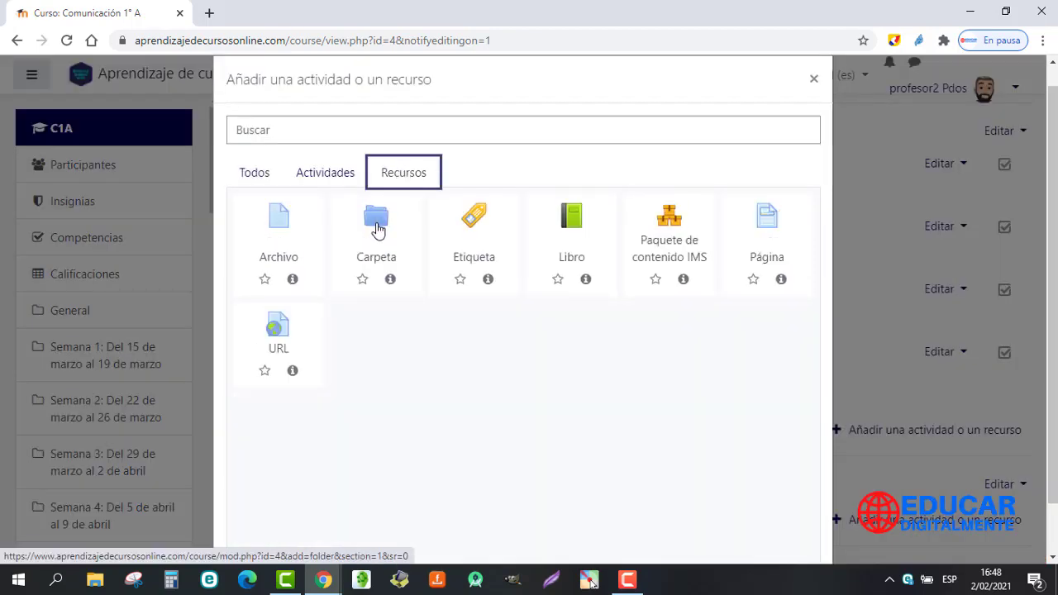
pyautogui.click(377, 231)
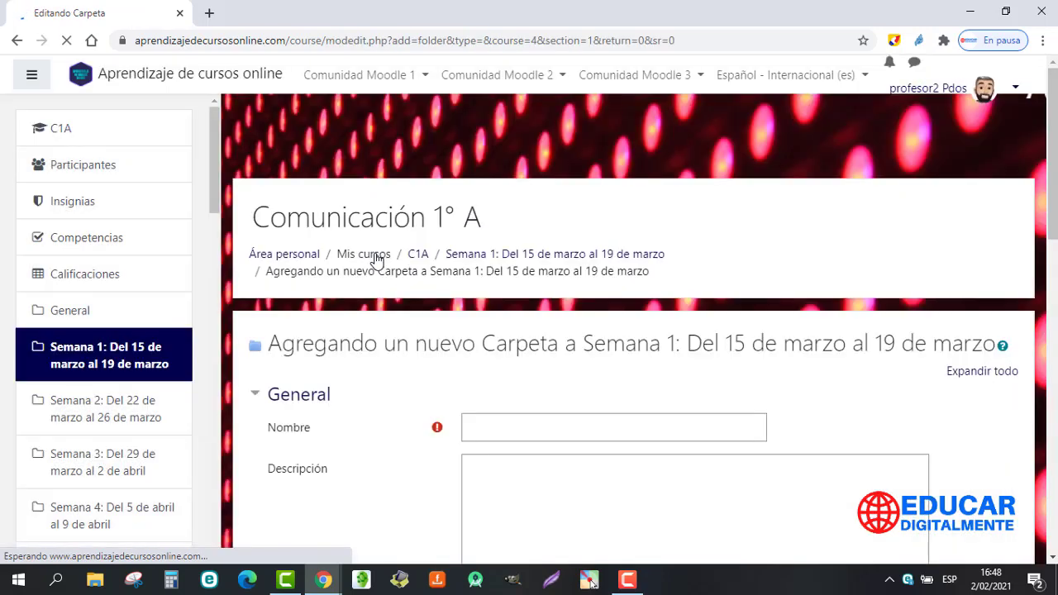
# Copy "Fotos de los profesores y estudiantes" from the Word document and enter it as the new folder's name
pyautogui.hotkey('alt', 'Tab')
pyautogui.moveTo(356, 201); pyautogui.dragTo(526, 203)
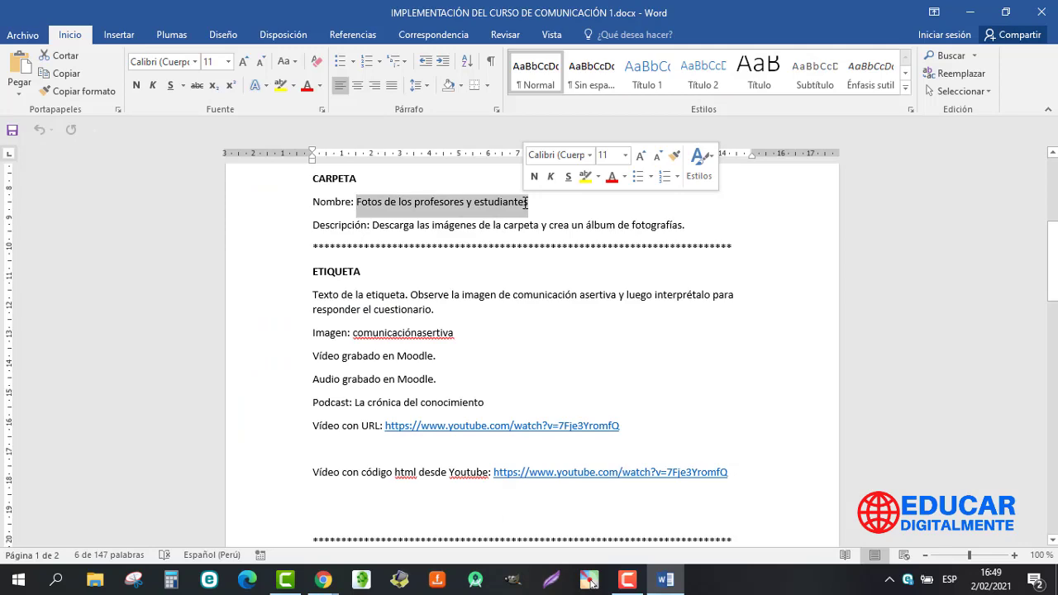
pyautogui.hotkey('ctrl', 'c')
pyautogui.hotkey('alt', 'Tab')
pyautogui.click(482, 427)
pyautogui.hotkey('ctrl', 'v')
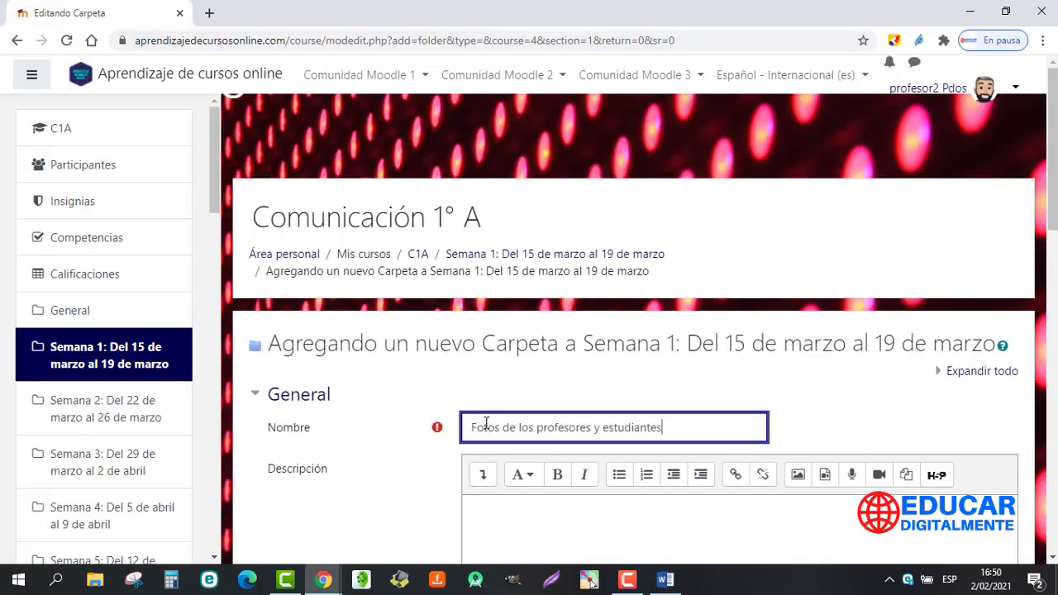
# Copy "Descarga las imágenes de la carpeta y crea un álbum de fotografías." from Word into the folder's description and show it on the course page
pyautogui.scroll(-2, 529, 372)
pyautogui.scroll(-1, 540, 319)
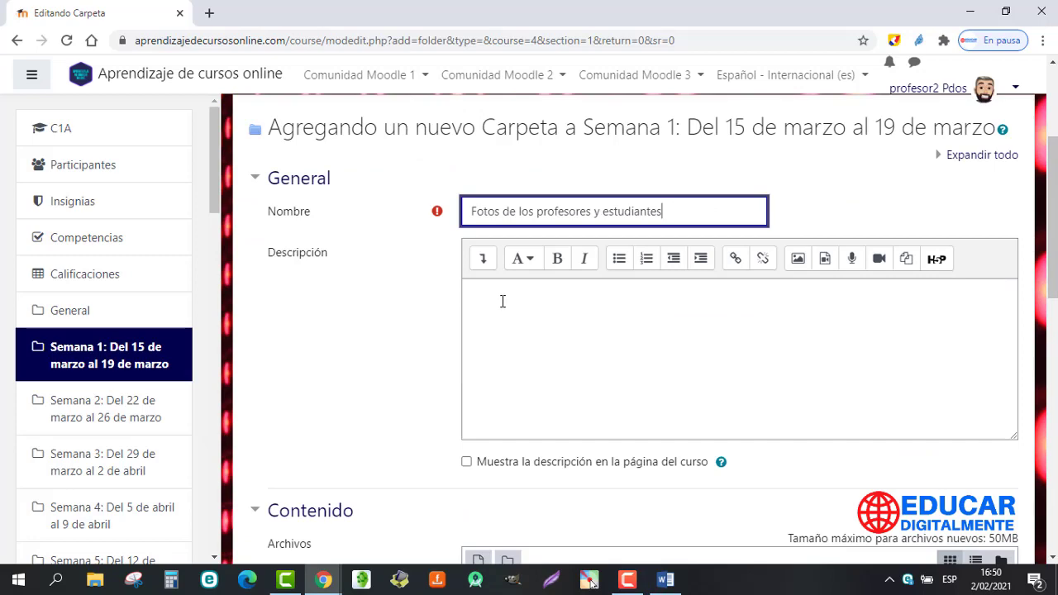
pyautogui.hotkey('alt', 'Tab')
pyautogui.moveTo(372, 224); pyautogui.dragTo(690, 226)
pyautogui.hotkey('ctrl', 'c')
pyautogui.hotkey('alt', 'Tab')
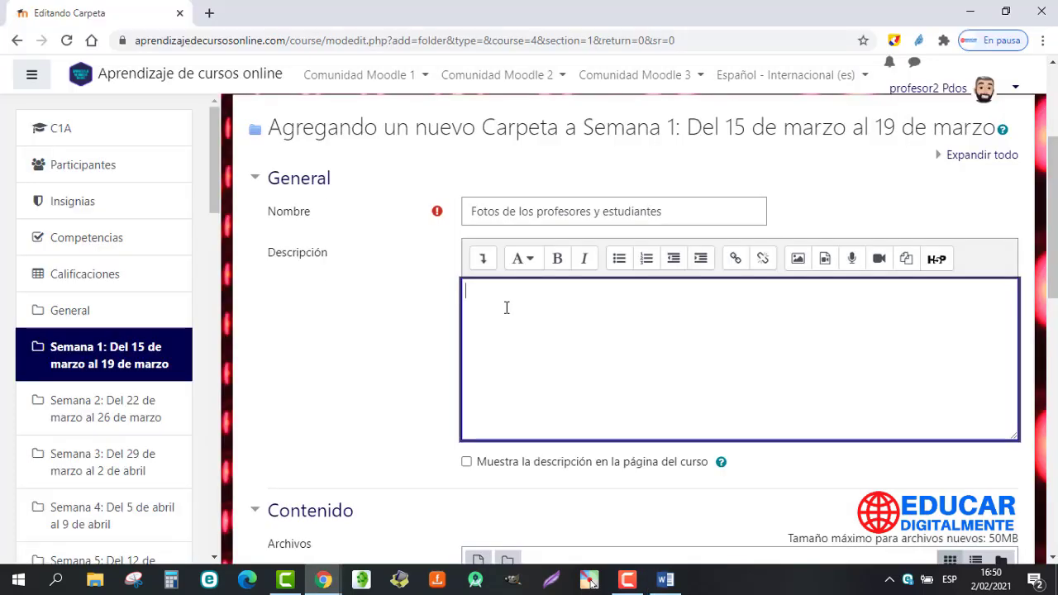
pyautogui.hotkey('ctrl', 'v')
pyautogui.scroll(-1, 502, 306)
pyautogui.scroll(-3, 827, 330)
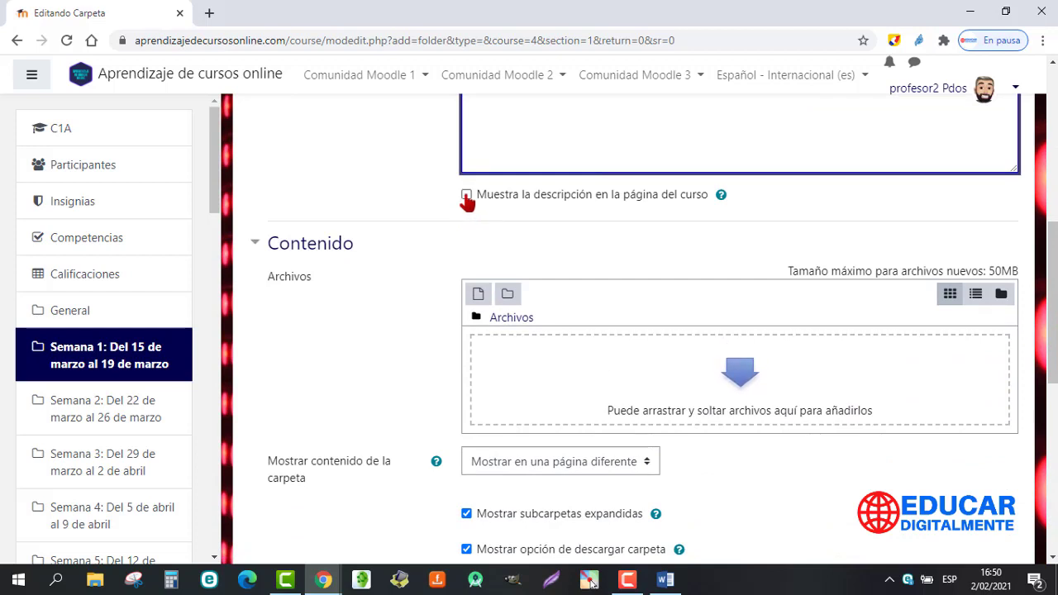
pyautogui.click(466, 197)
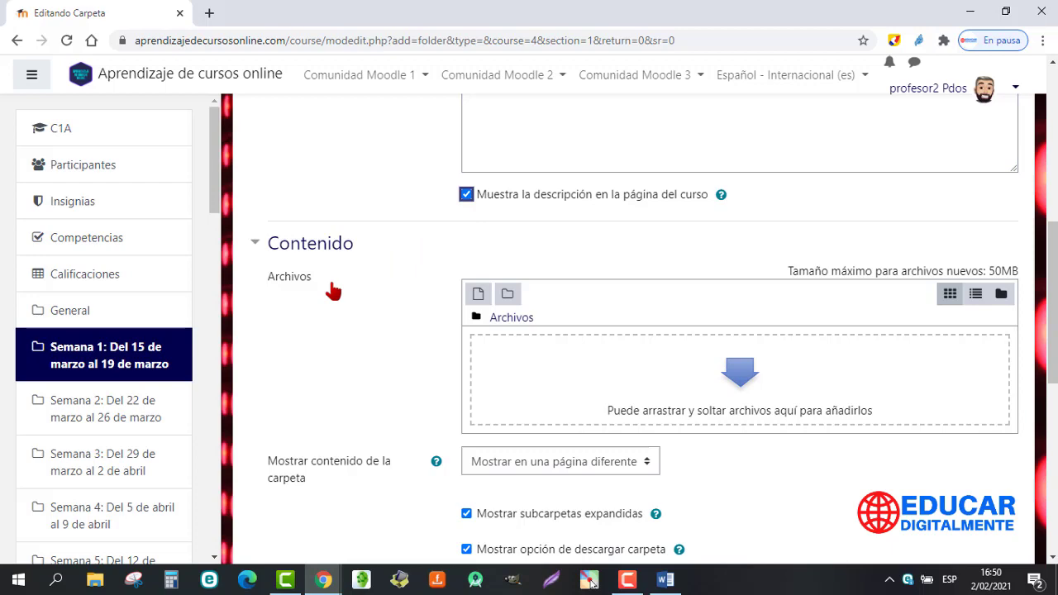
# Upload fotosdeusuarios.zip from the Moodle documents folder as the content of the Carpeta resource
pyautogui.click(478, 298)
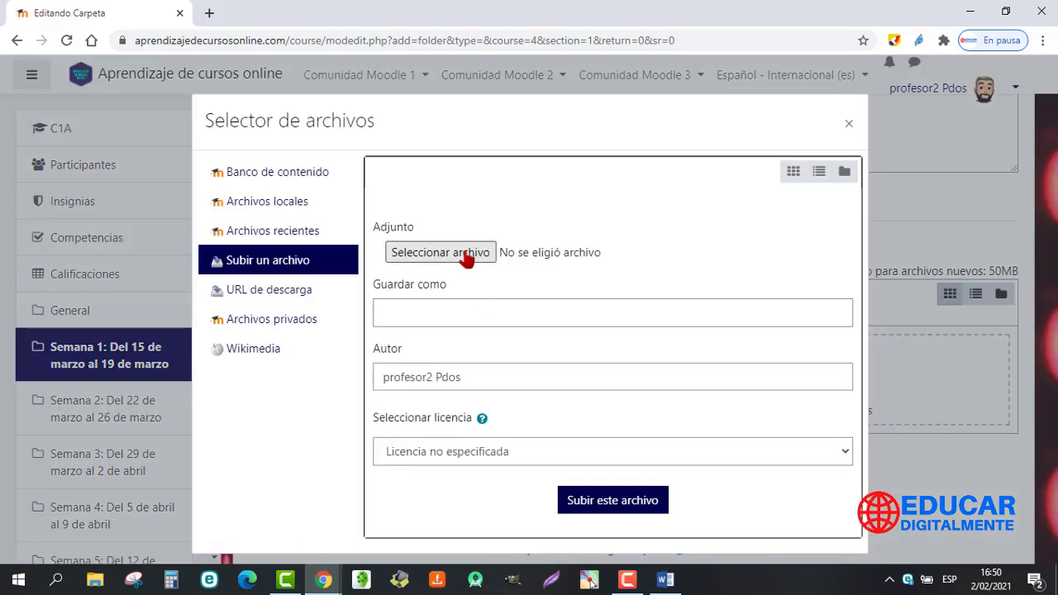
pyautogui.click(465, 253)
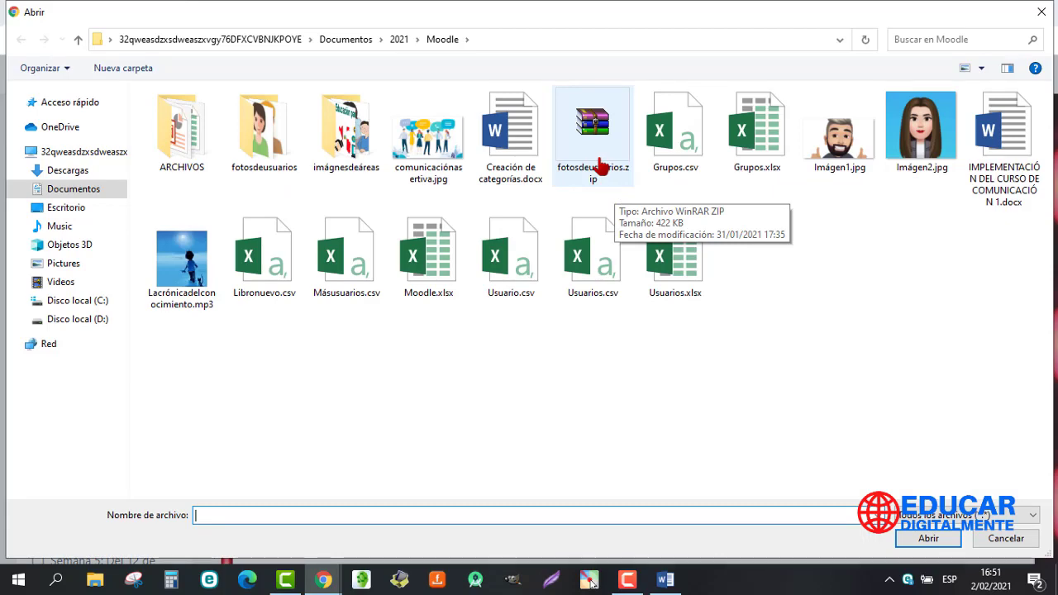
pyautogui.doubleClick(601, 168)
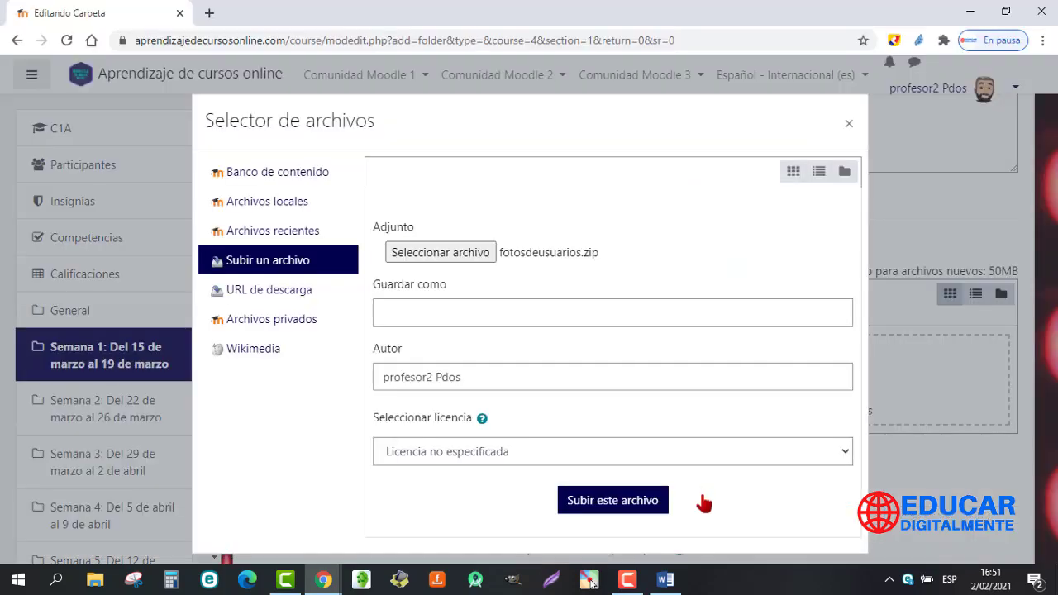
pyautogui.click(628, 502)
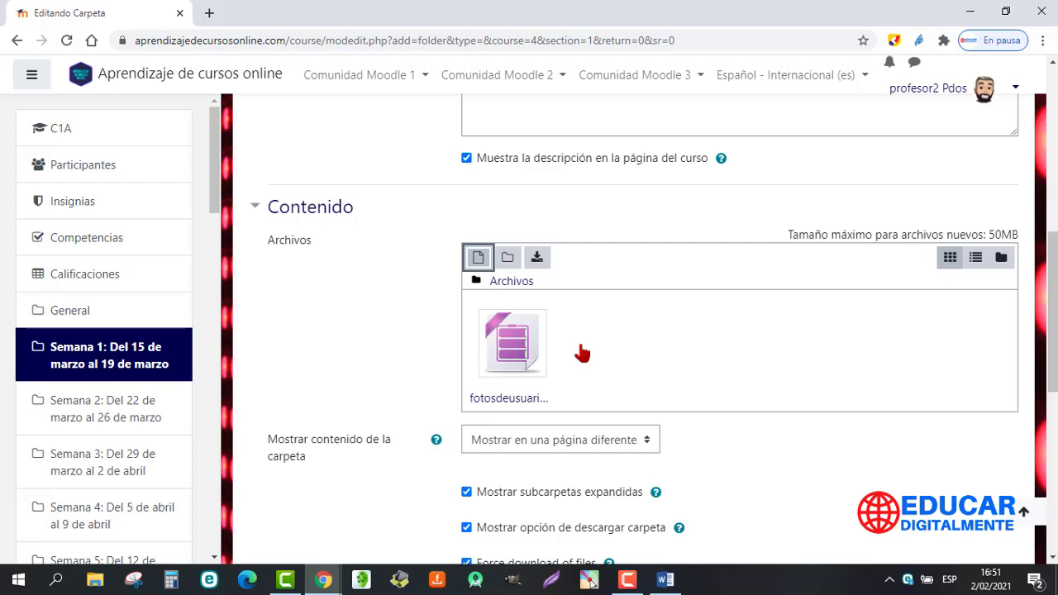
# Keep the remaining folder options at their defaults, then save the Carpeta resource and display it
pyautogui.scroll(-3, 582, 354)
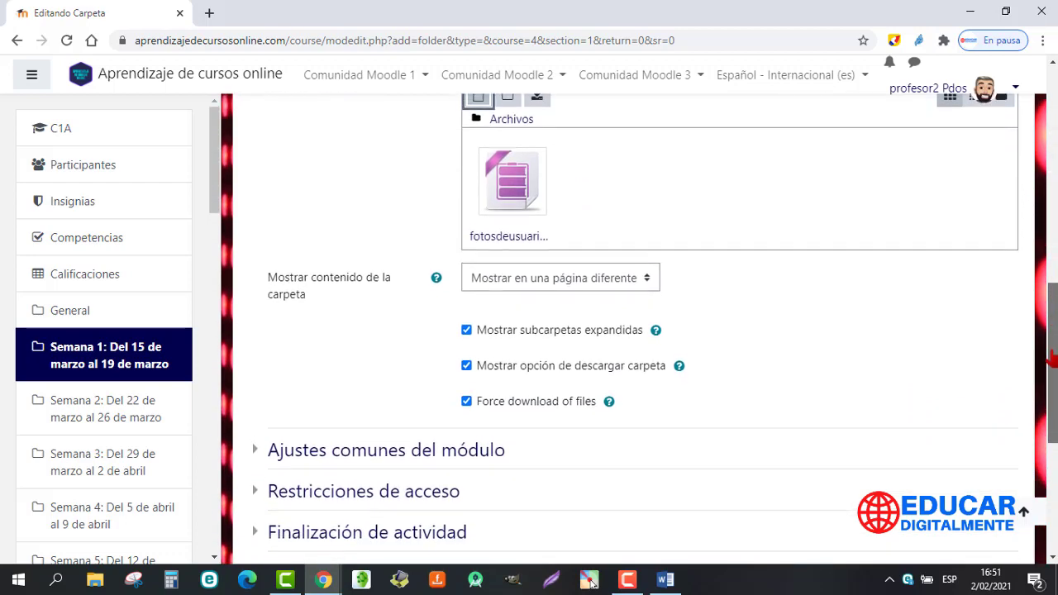
pyautogui.moveTo(1052, 364); pyautogui.dragTo(1052, 375)
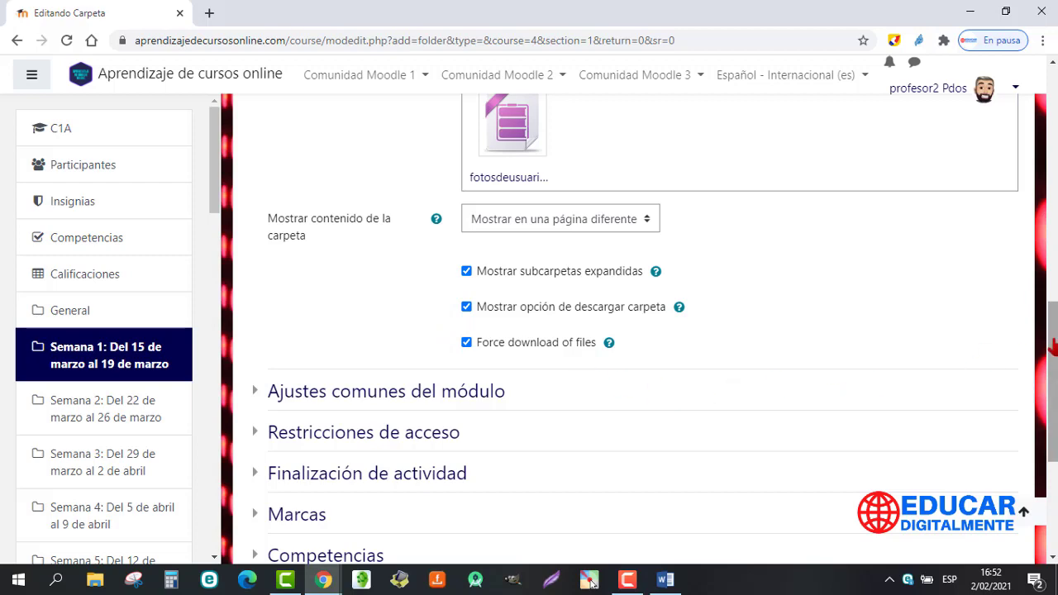
pyautogui.moveTo(1053, 347); pyautogui.dragTo(1052, 400)
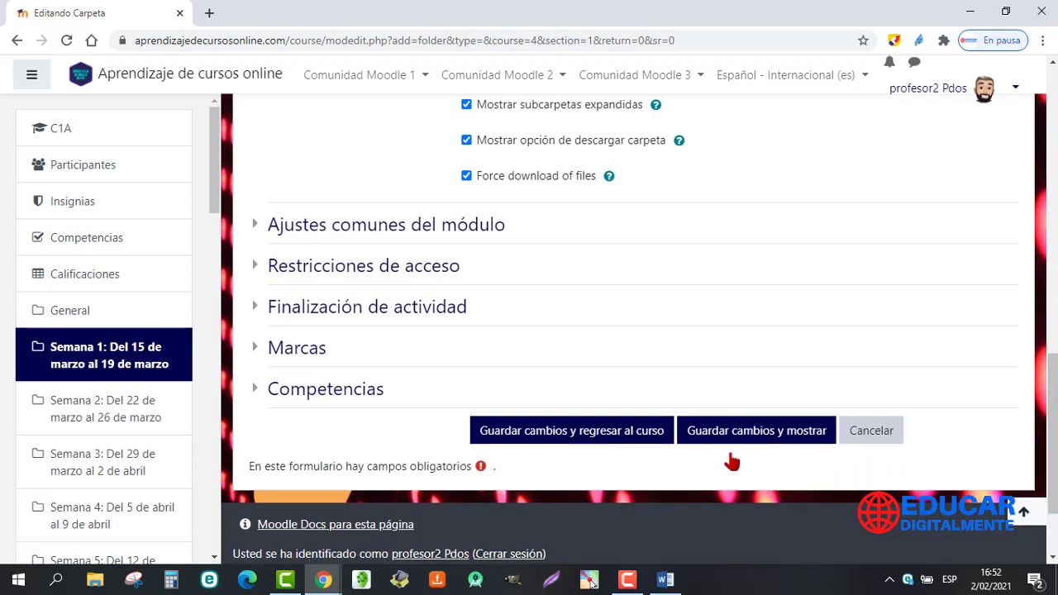
pyautogui.click(749, 438)
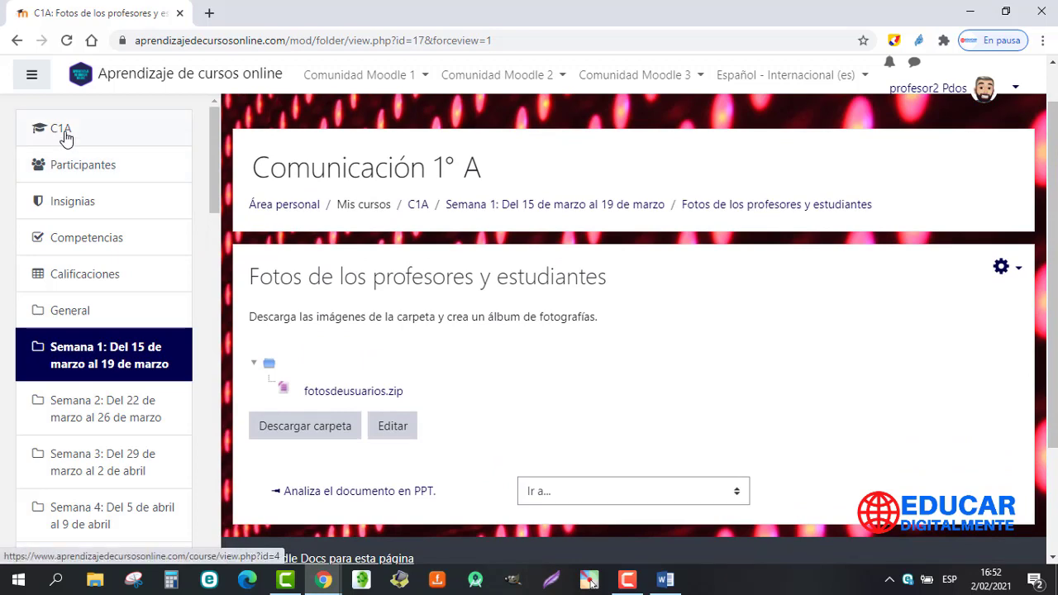
# Return to the C1A course page and open the Fotos de los profesores y estudiantes folder in Semana 1
pyautogui.click(67, 138)
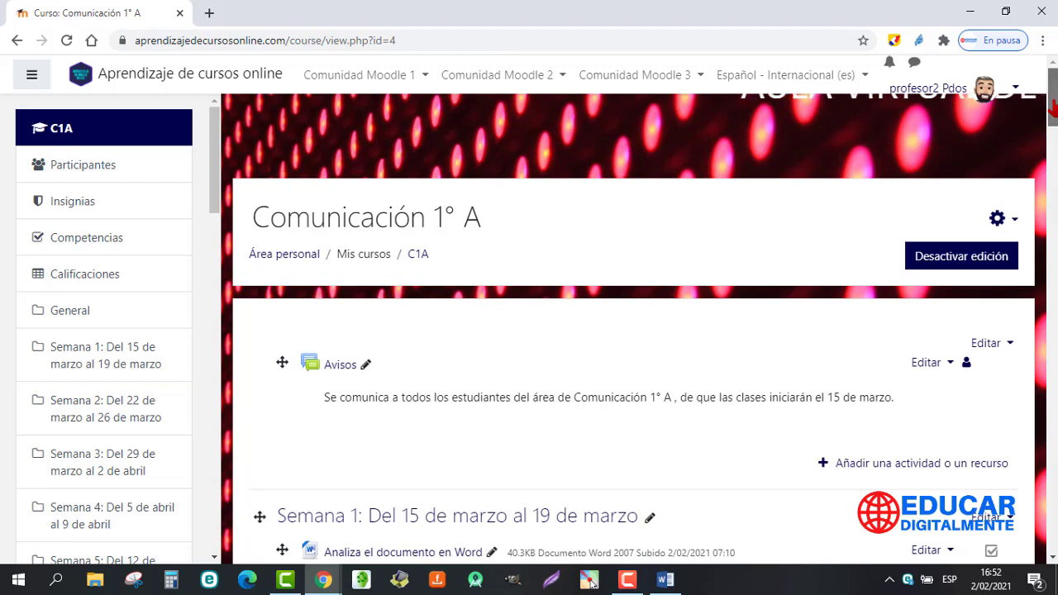
pyautogui.moveTo(1052, 107); pyautogui.dragTo(1052, 177)
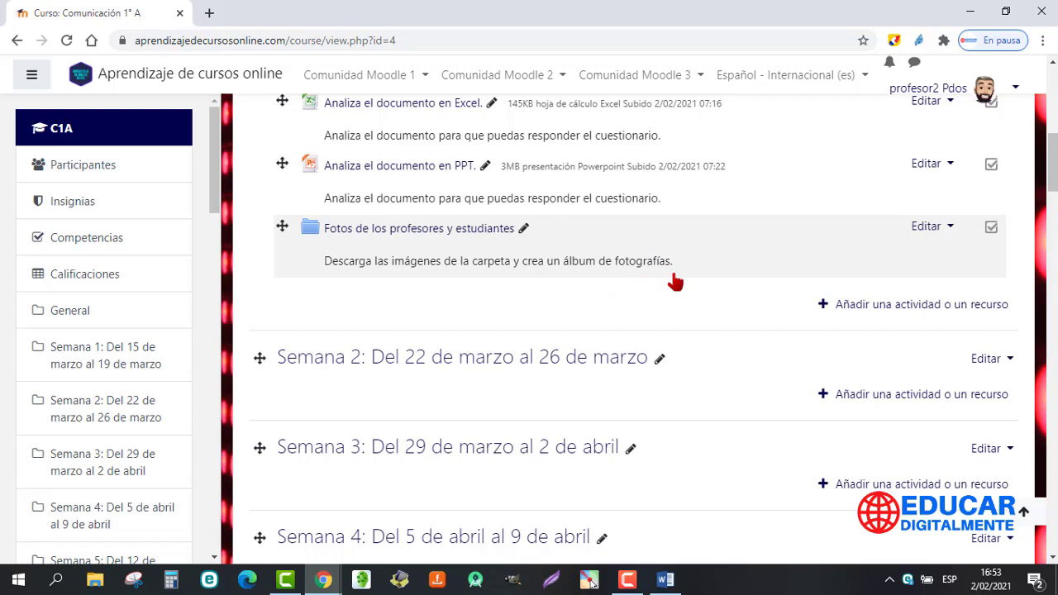
pyautogui.doubleClick(313, 234)
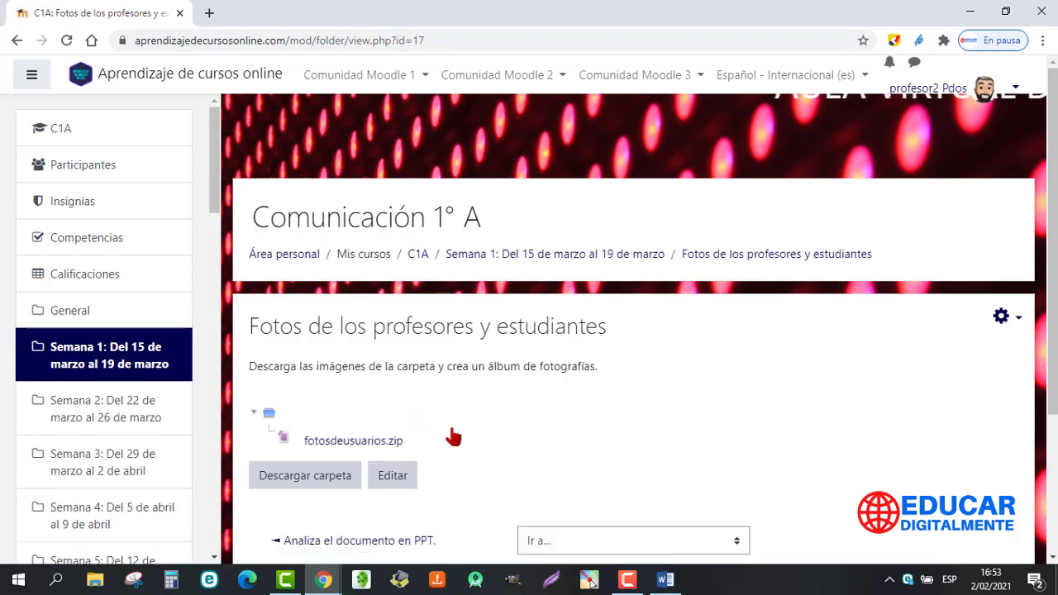
# Download the Fotos de los profesores y estudiantes folder and show the downloaded zip in its location on disk
pyautogui.click(312, 486)
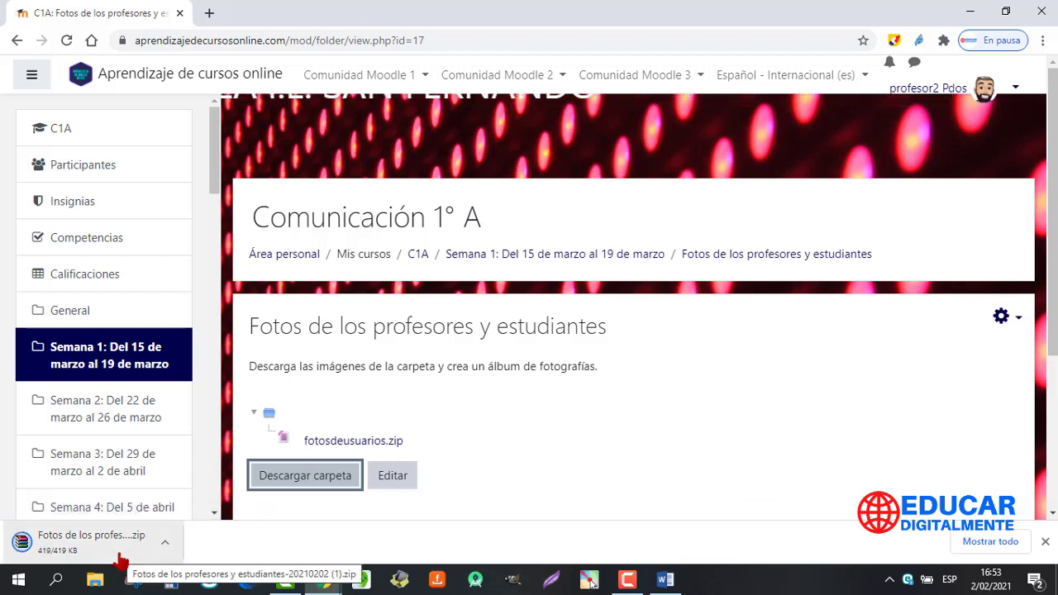
pyautogui.click(163, 546)
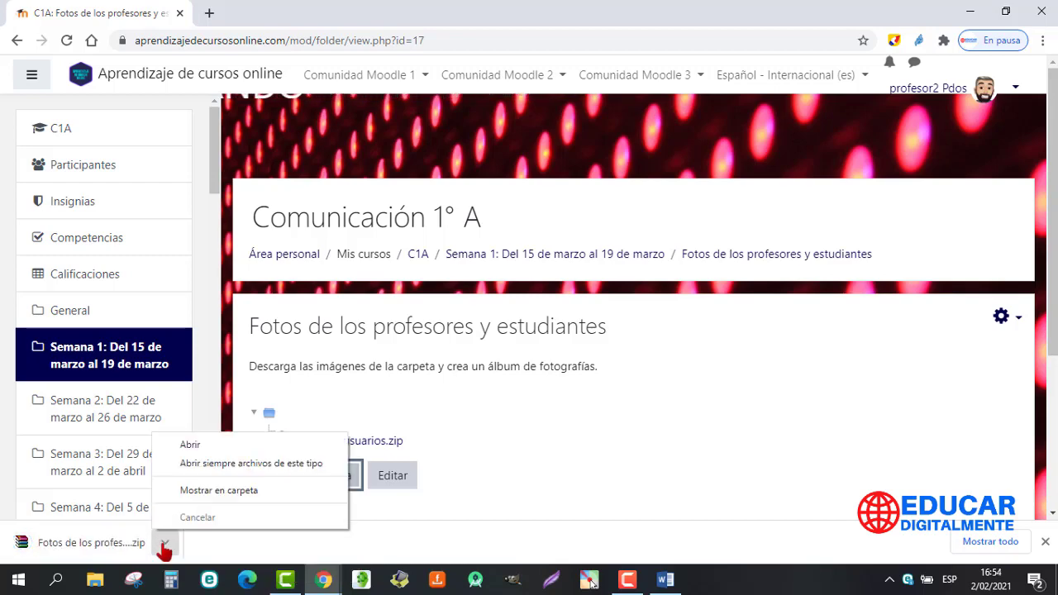
pyautogui.click(215, 490)
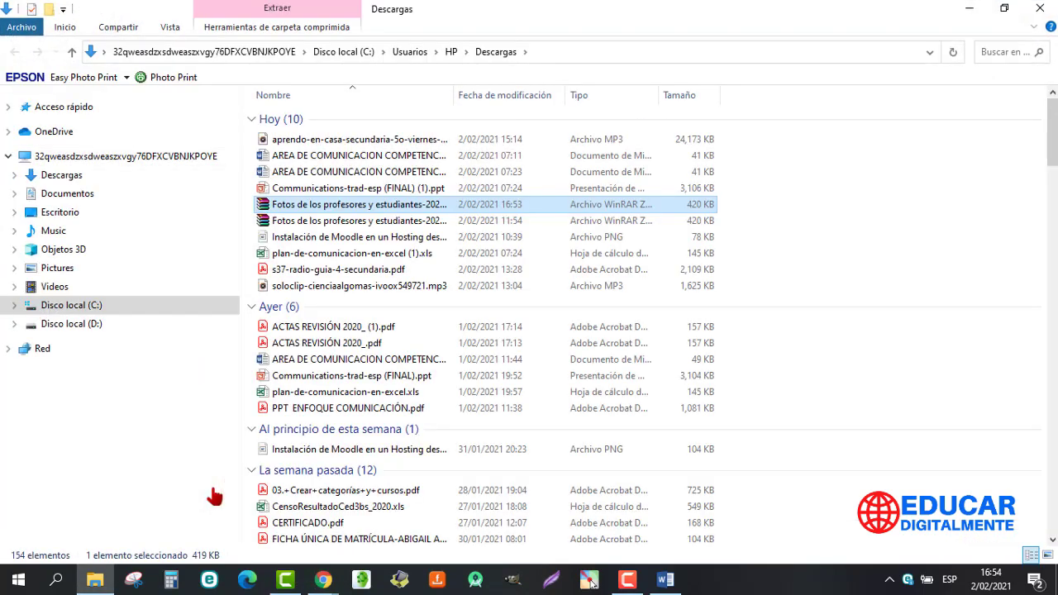
# Inspect the images inside the downloaded zip's fotosdeusuarios archive in WinRAR, and close the archive and file browser windows
pyautogui.doubleClick(336, 206)
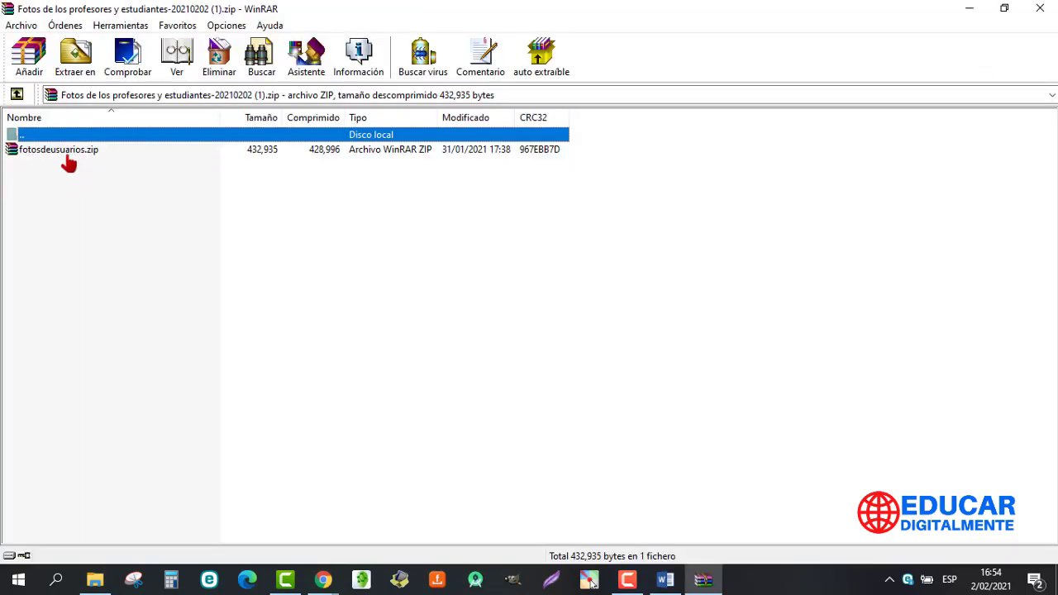
pyautogui.doubleClick(68, 157)
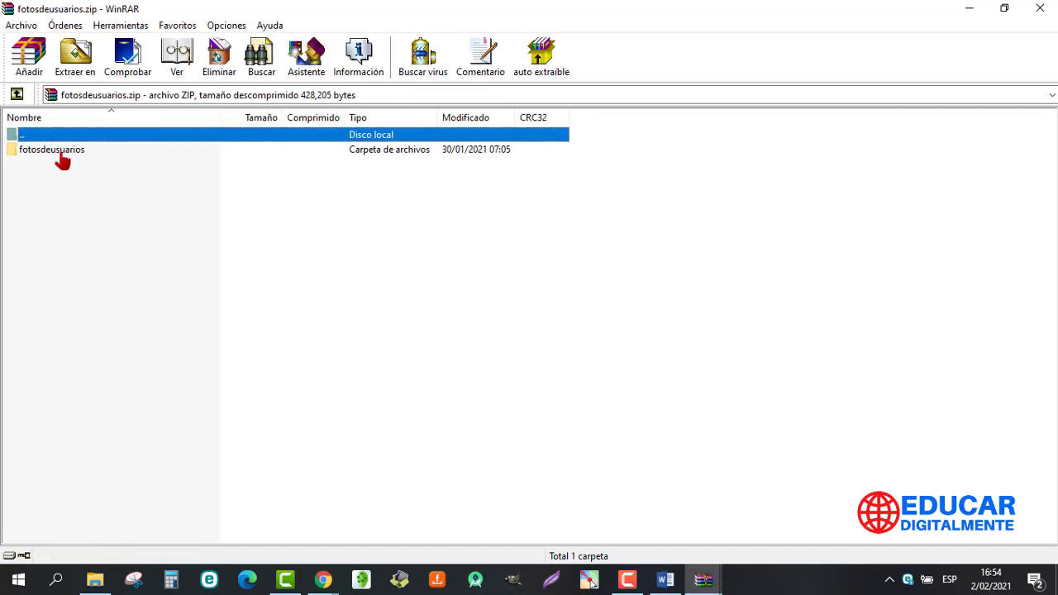
pyautogui.doubleClick(62, 157)
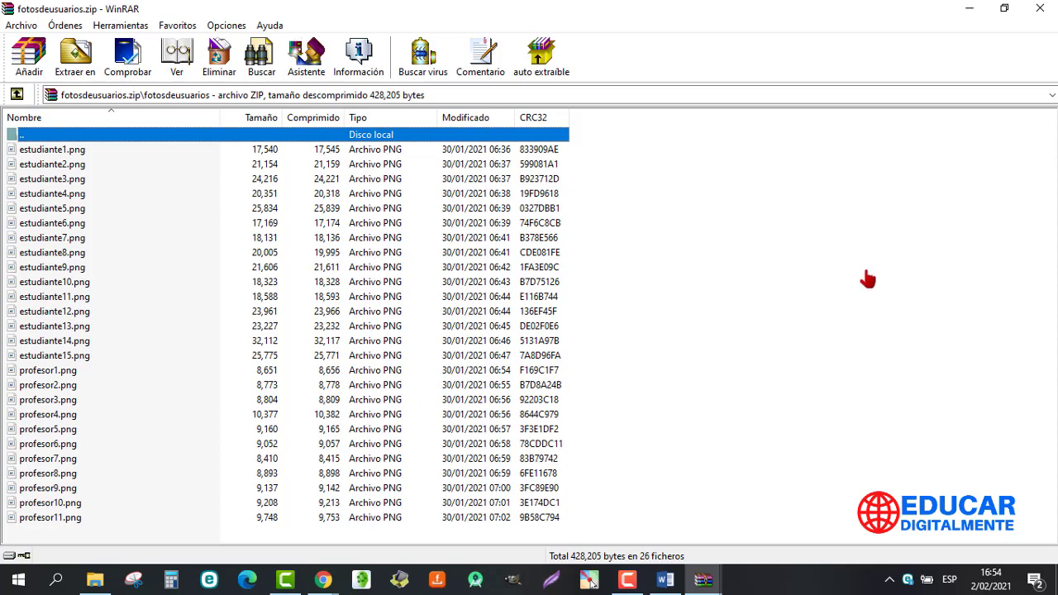
pyautogui.click(1040, 12)
pyautogui.click(1040, 12)
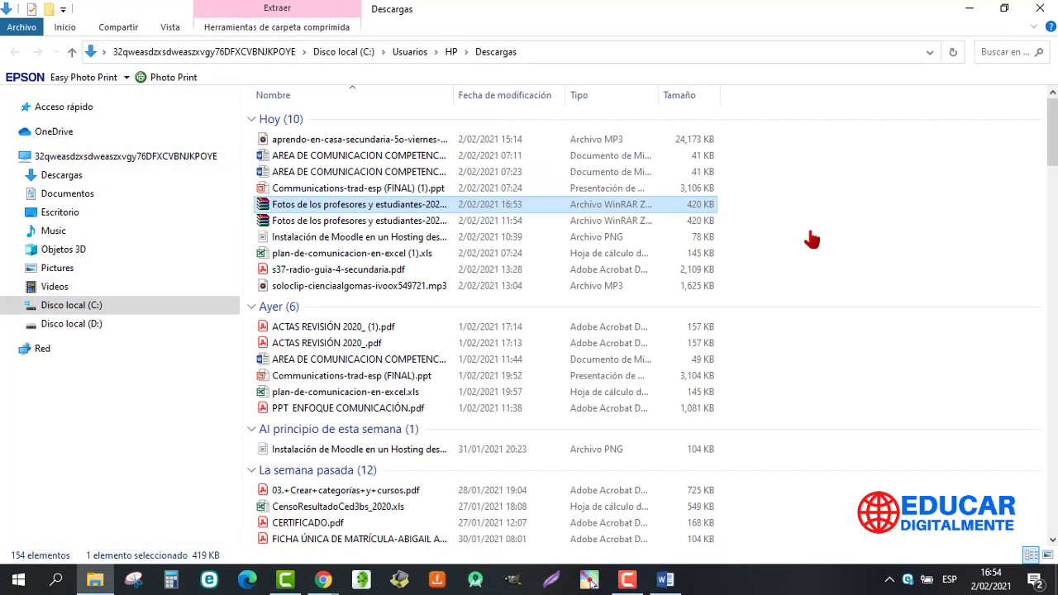
pyautogui.click(1039, 12)
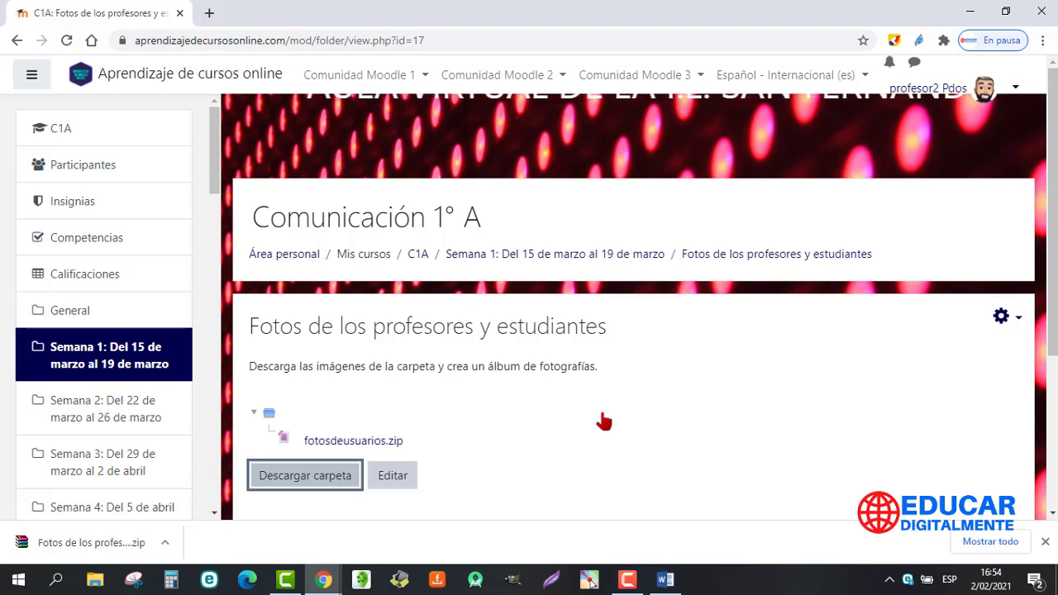
# Return to the C1A course page at the list of resources in Semana 1
pyautogui.click(67, 137)
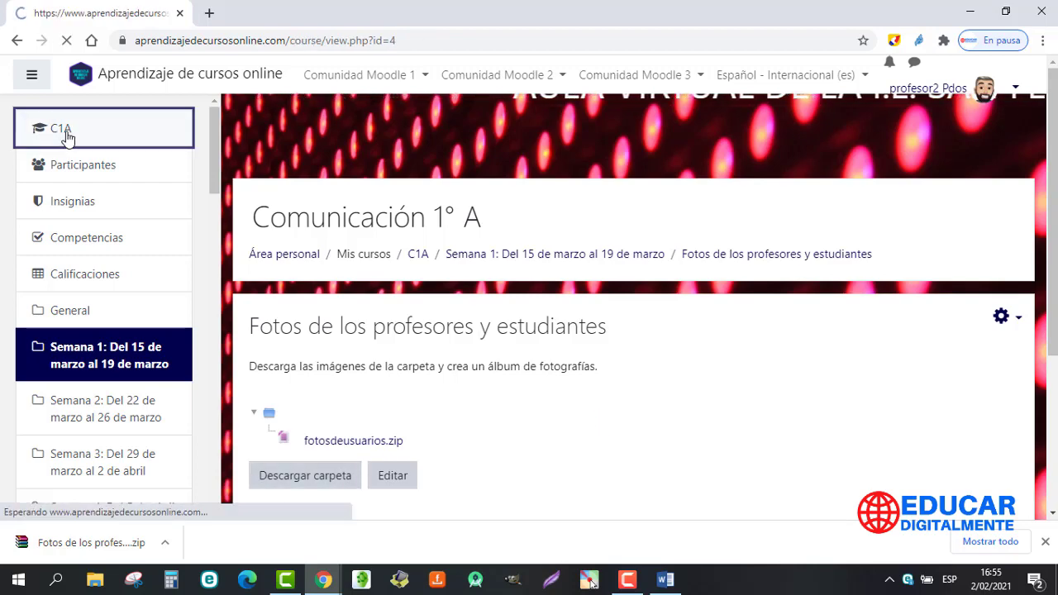
pyautogui.scroll(-5, 1054, 132)
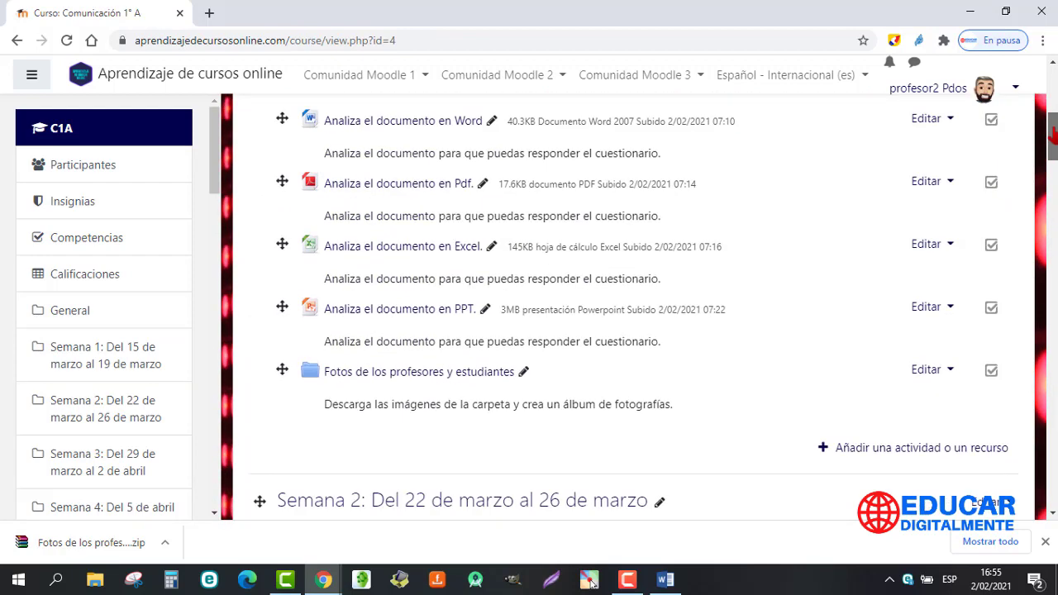